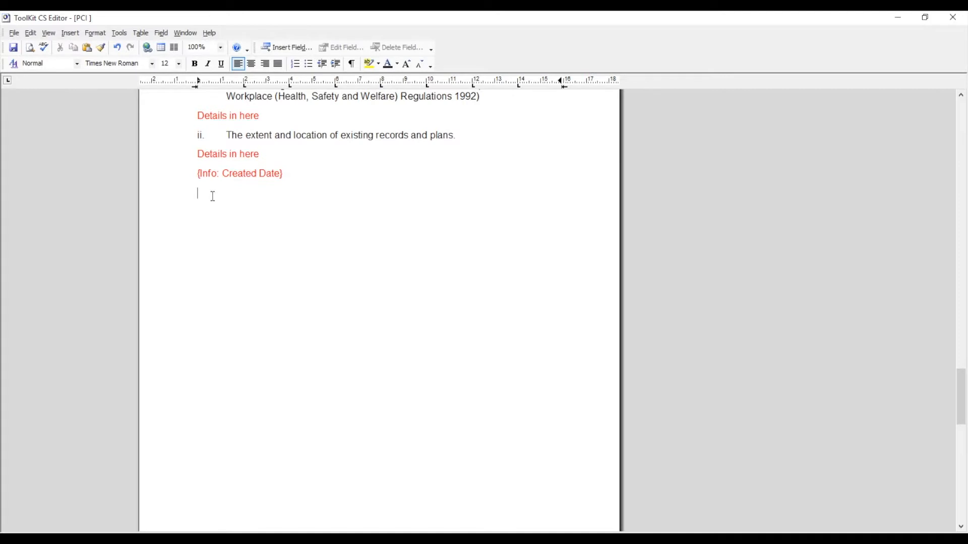
Insert a hyperlink below the Created Date field to the ToolKit object "Policy on Road Works risk" from the Knowledge Centre's Policies folder
left_click(72, 35)
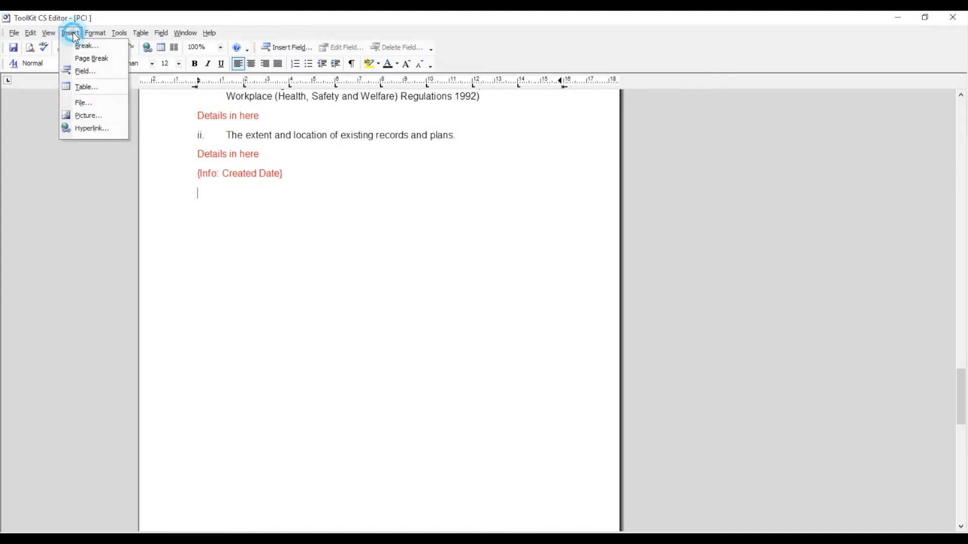
left_click(95, 130)
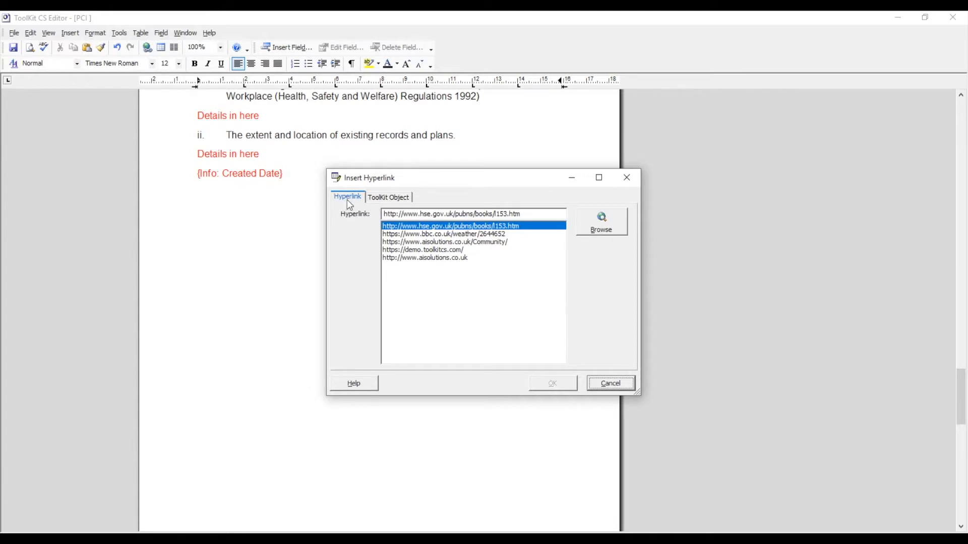
left_click(398, 199)
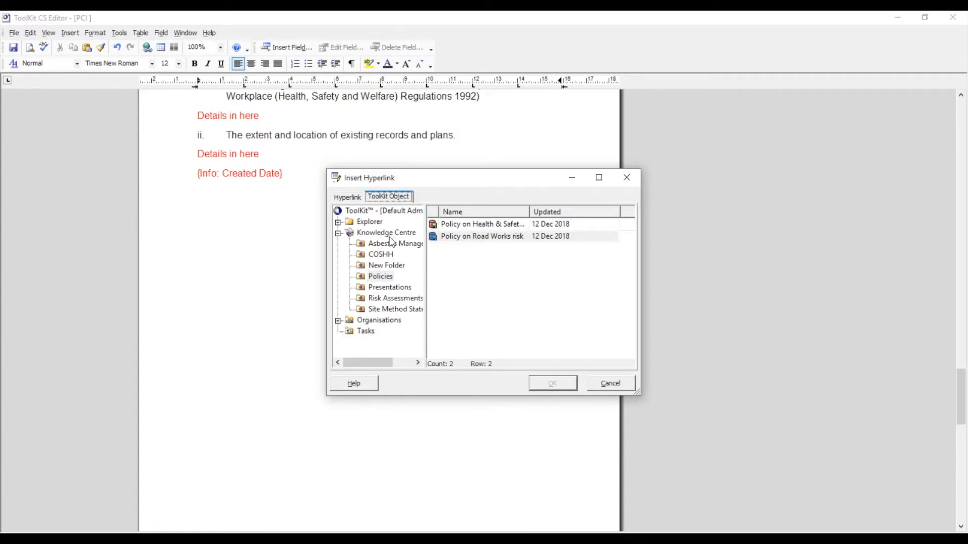
left_click(374, 278)
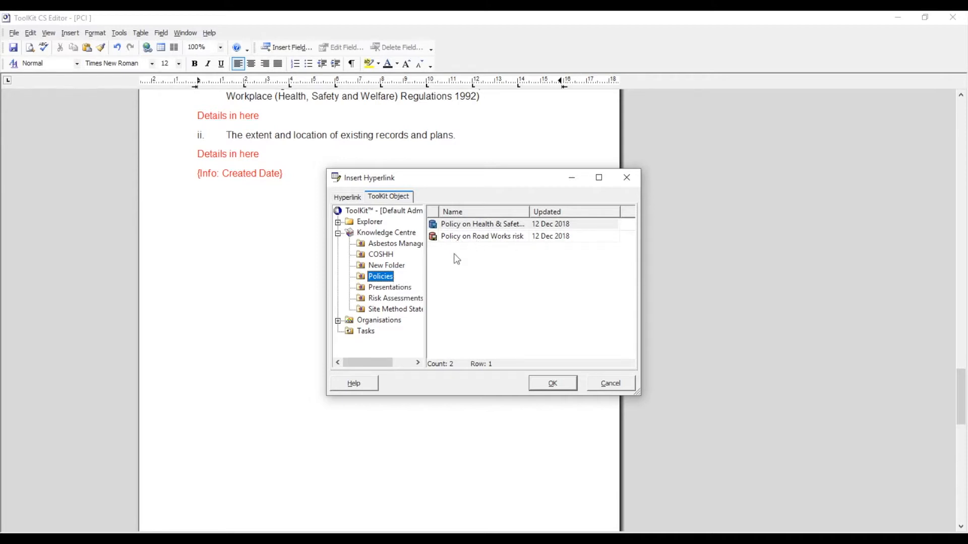
left_click(480, 237)
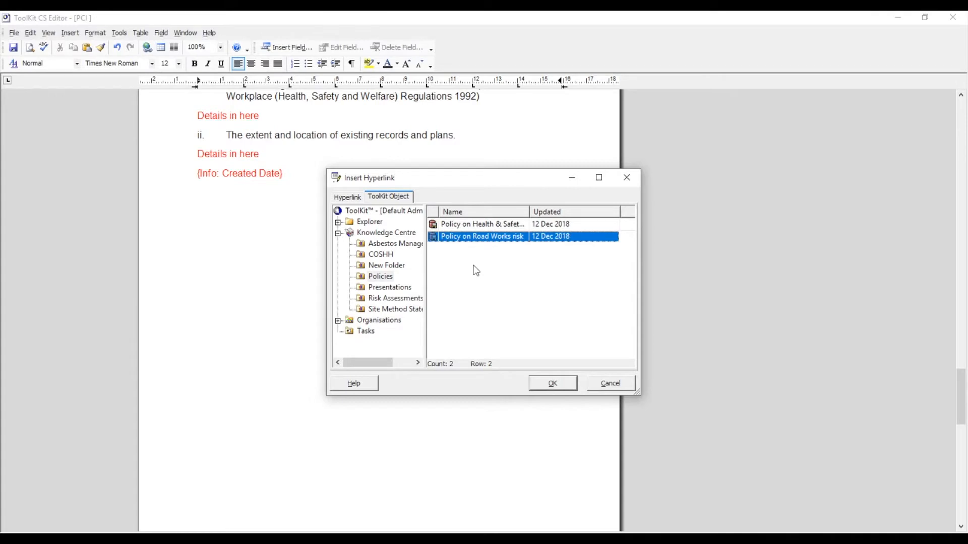
left_click(554, 383)
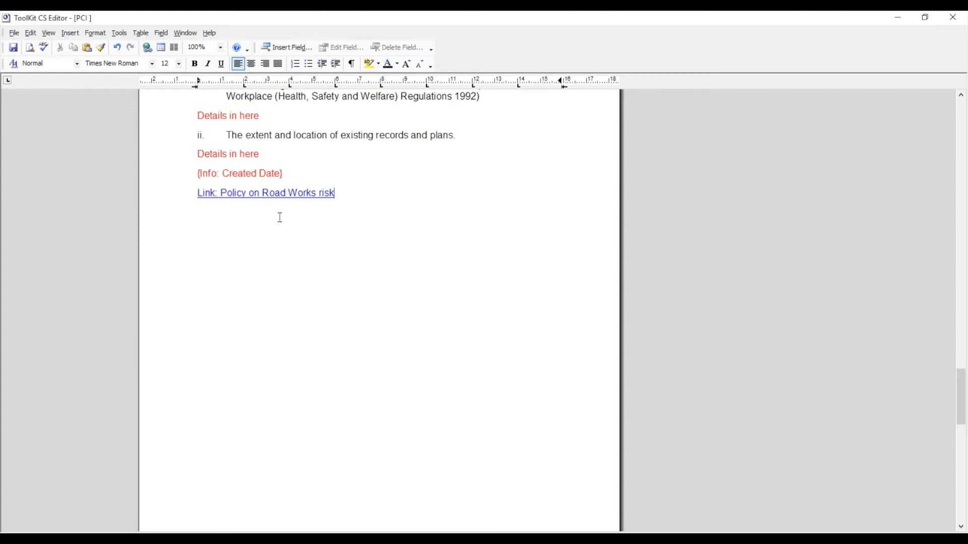
Follow the Road Works policy link to view the linked Word document and return to the PCI document
left_click(265, 204)
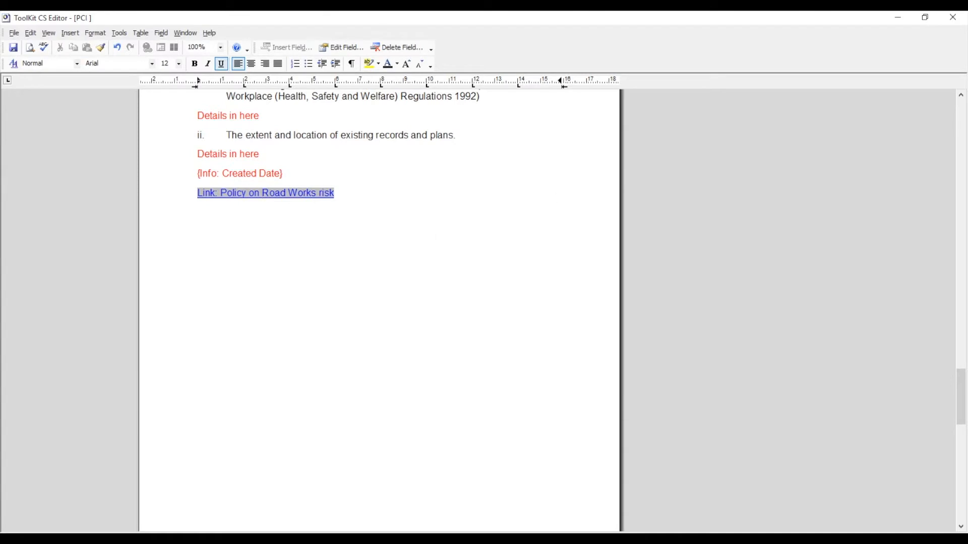
left_click_drag(967, 21, 644, 138)
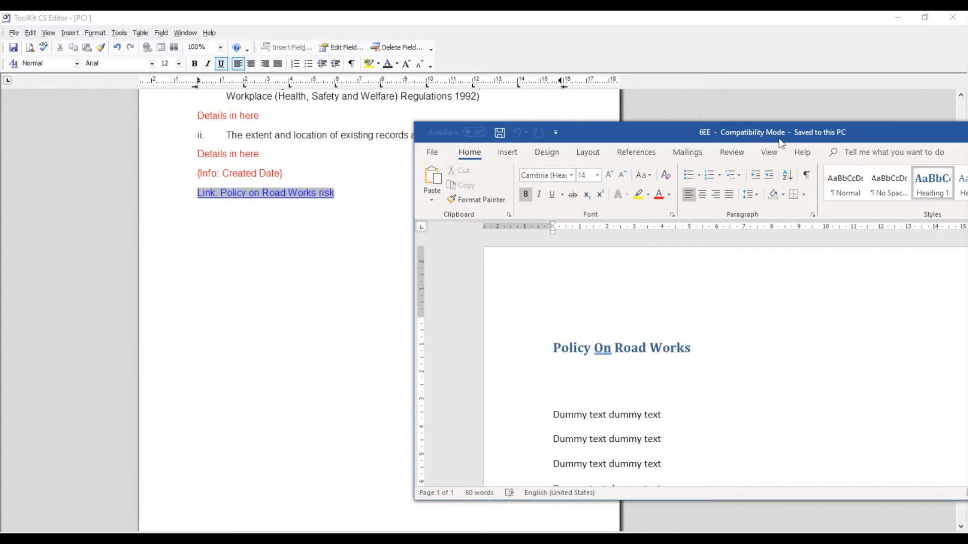
left_click(321, 209)
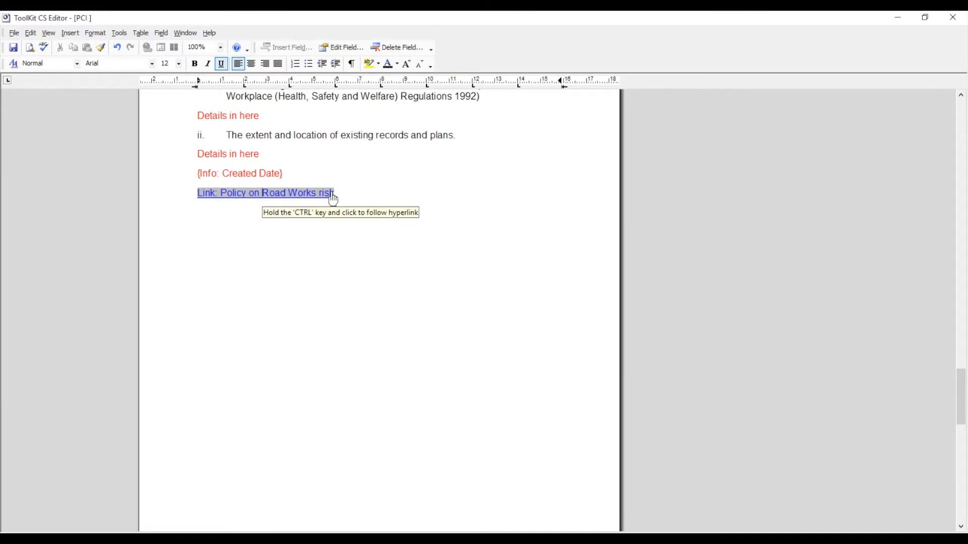
Try to edit the Road Works policy link as a field, and delete that link field from the document
left_click(343, 50)
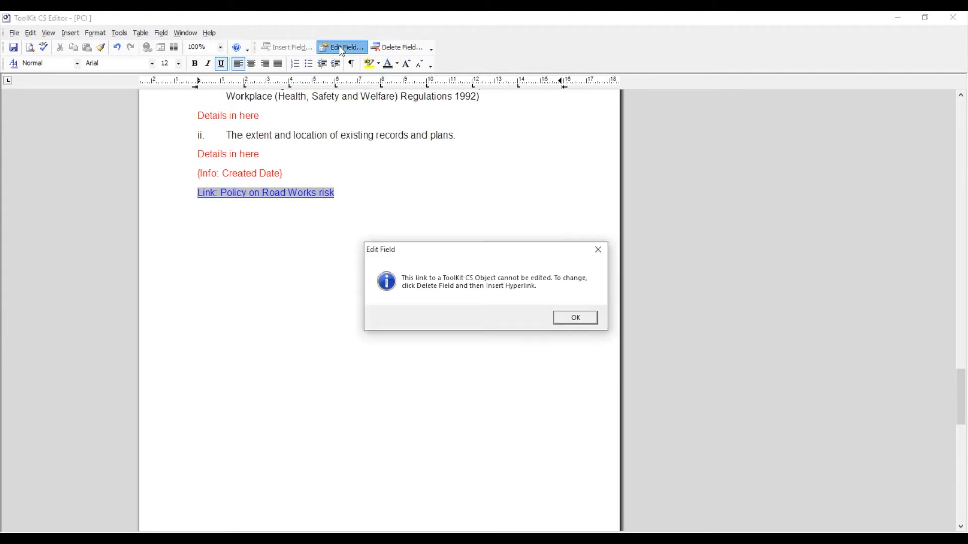
left_click(578, 319)
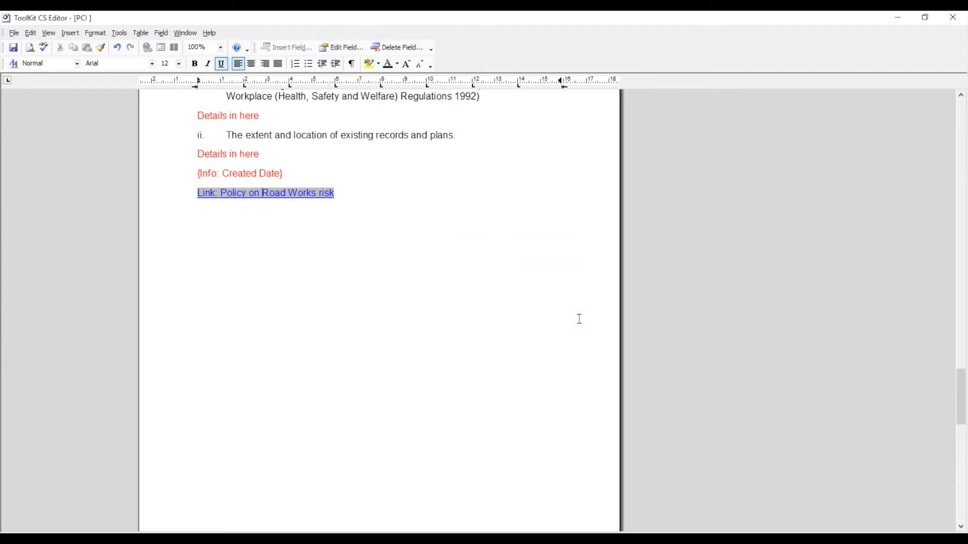
left_click(399, 48)
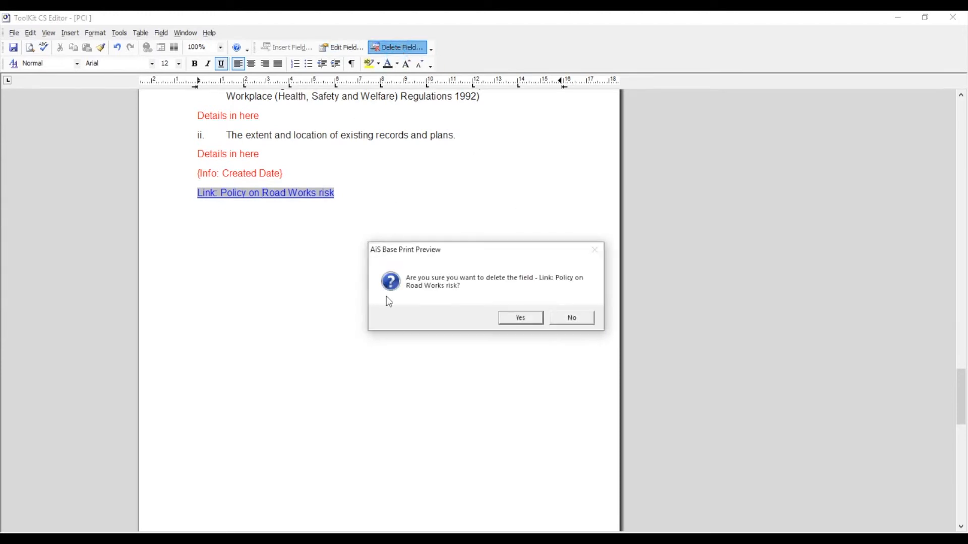
left_click(523, 320)
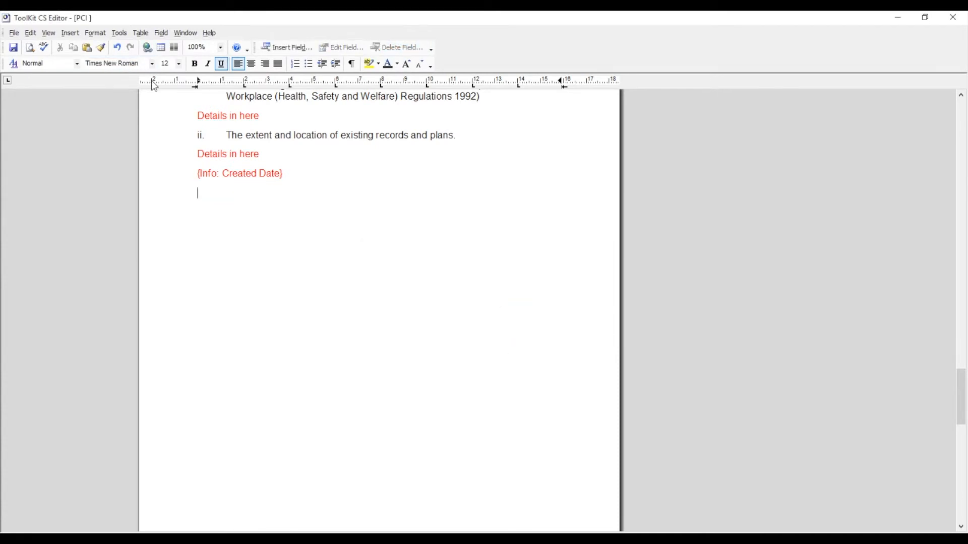
left_click(74, 35)
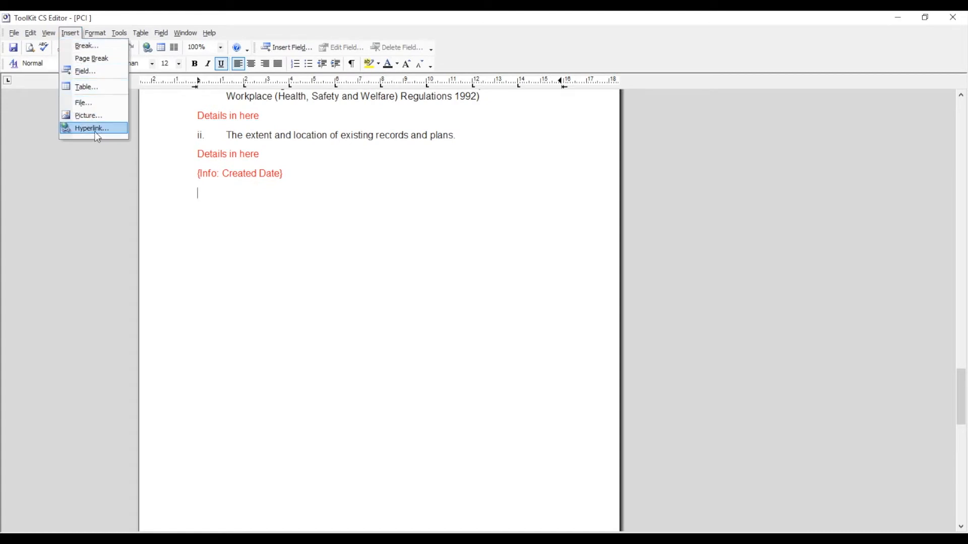
left_click(100, 130)
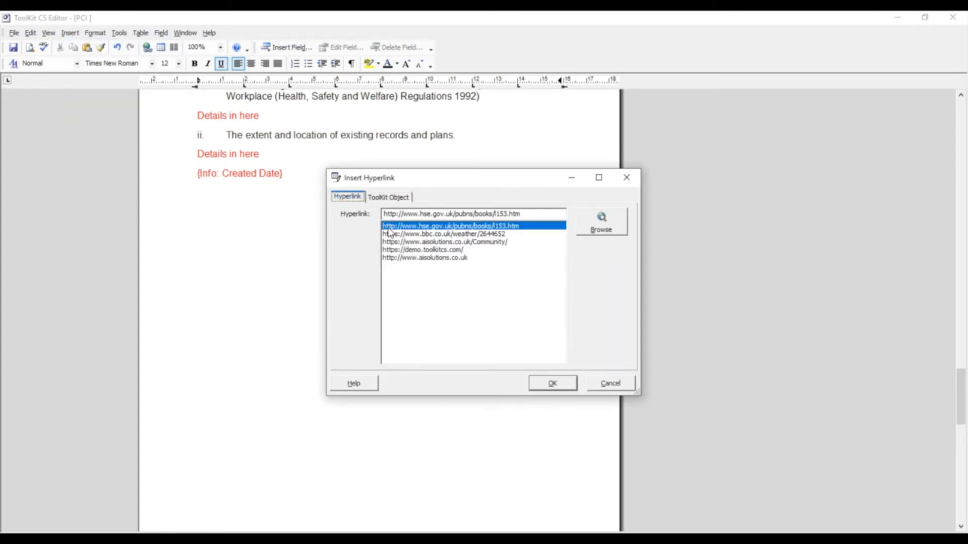
left_click(405, 227)
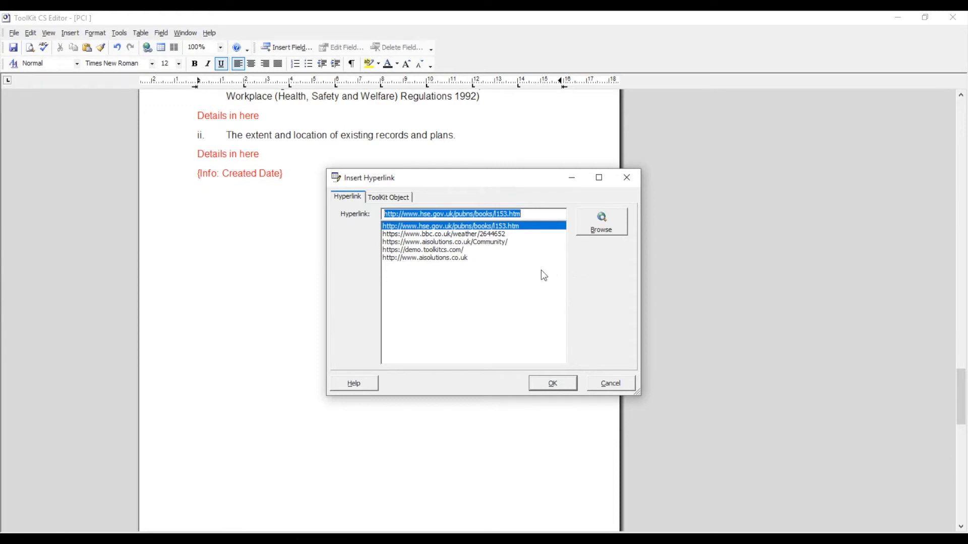
left_click(554, 386)
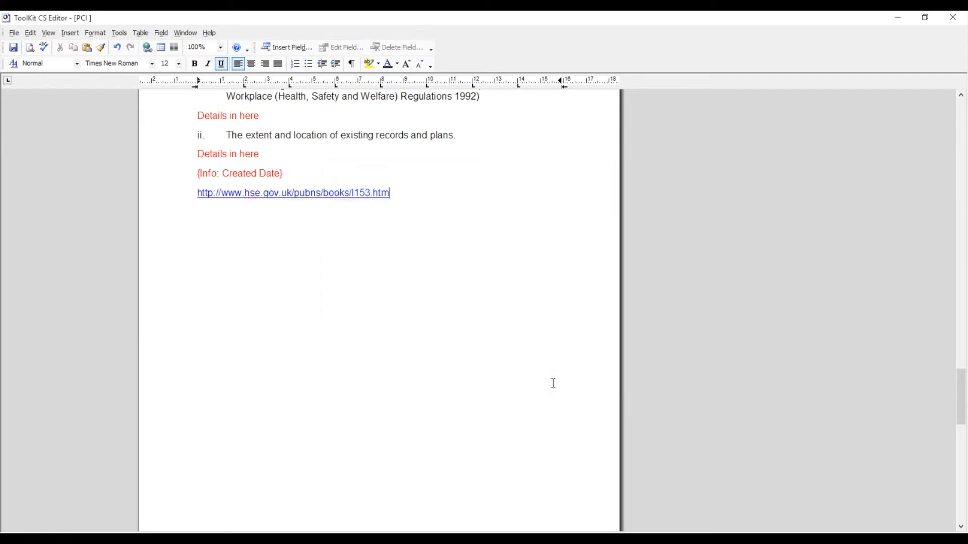
Follow the HSE hyperlink to view its web page in the browser, and close the browser window
double_click(298, 197)
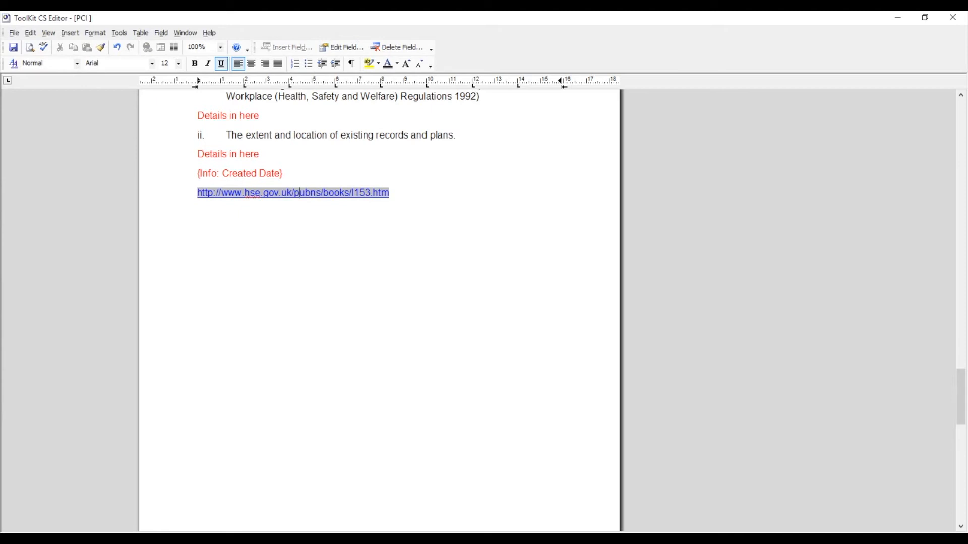
key("alt+Tab")
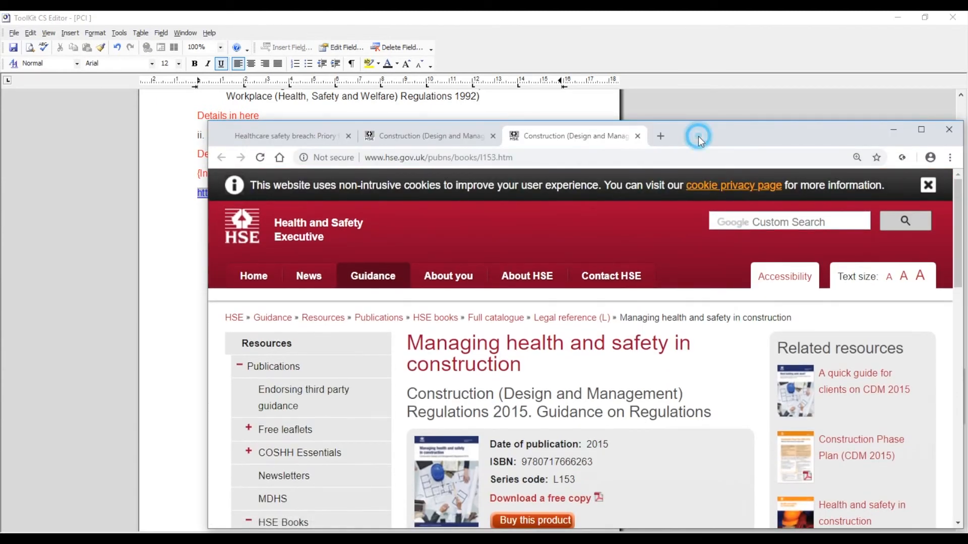
left_click_drag(701, 142, 794, 176)
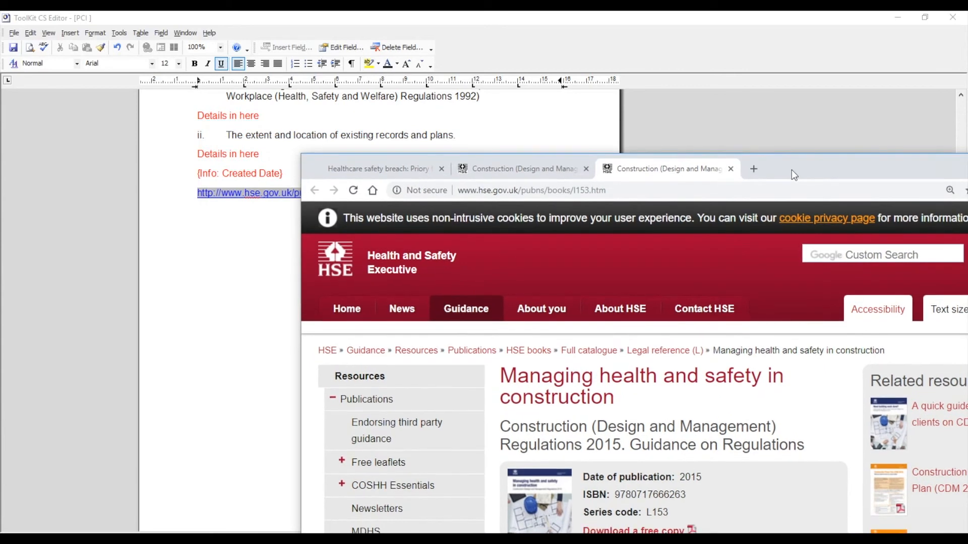
left_click_drag(794, 174, 617, 182)
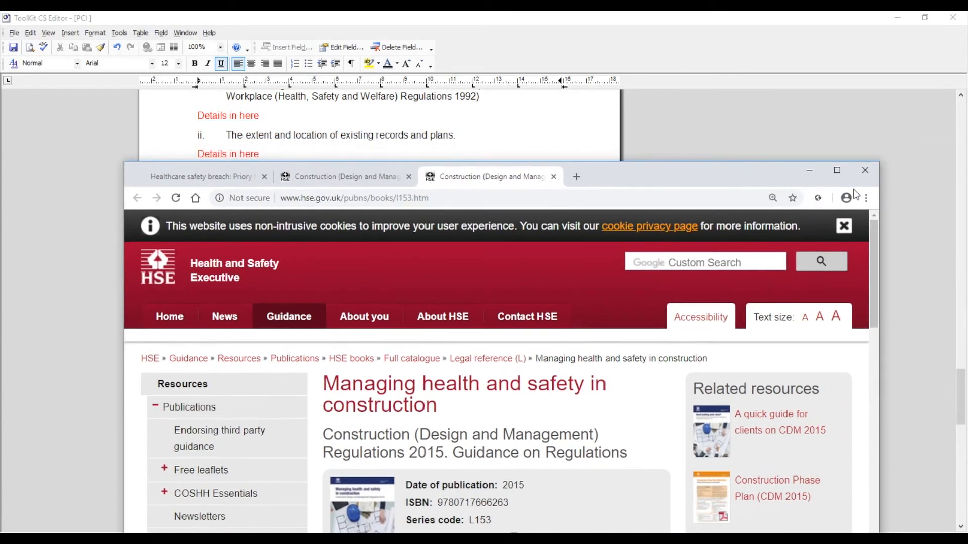
left_click(864, 174)
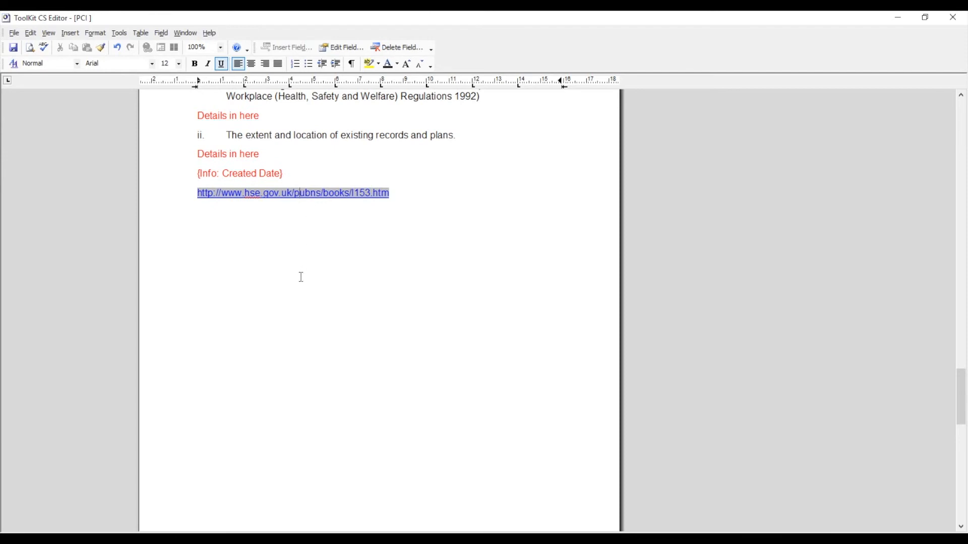
key("Right")
key("Right")
key("End")
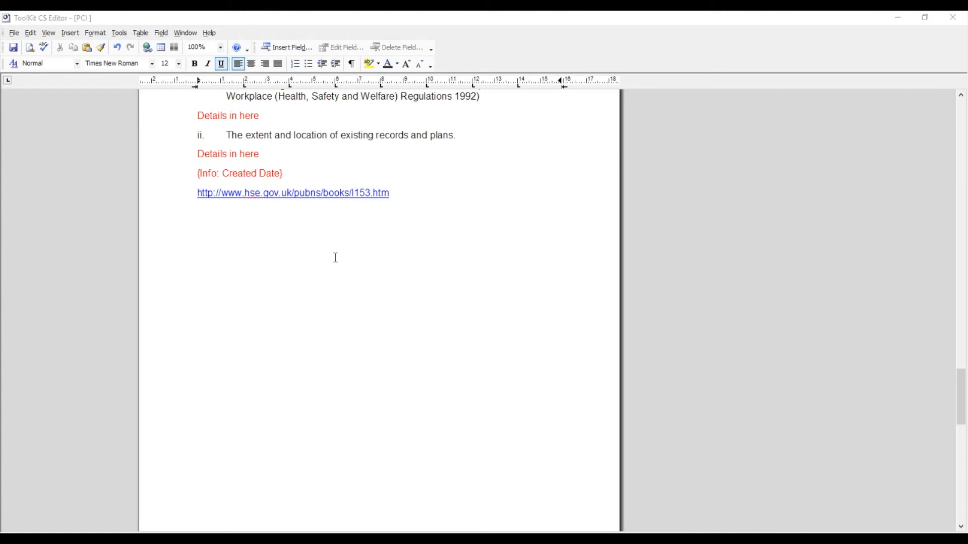
left_click(310, 194)
left_click(340, 48)
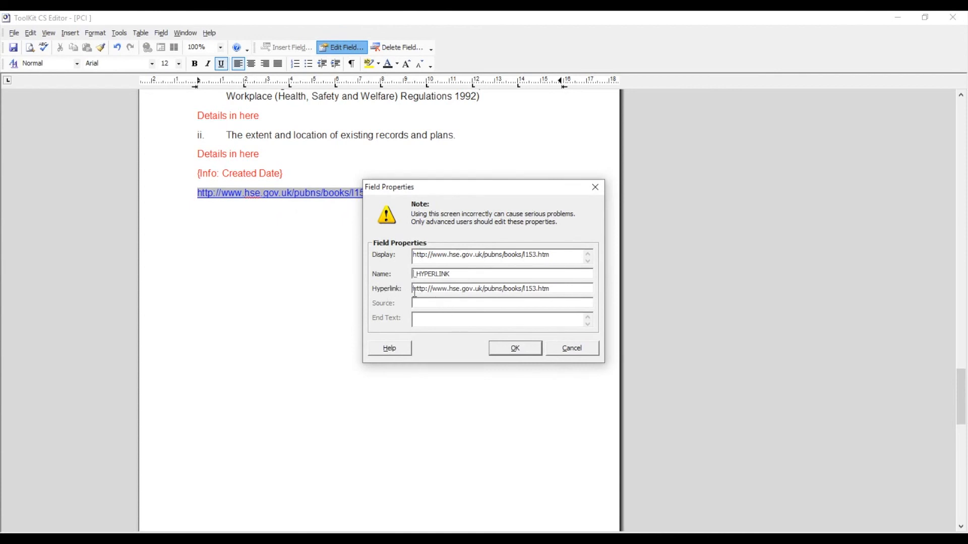
left_click_drag(483, 289, 575, 298)
key("BackSpace")
left_click(515, 348)
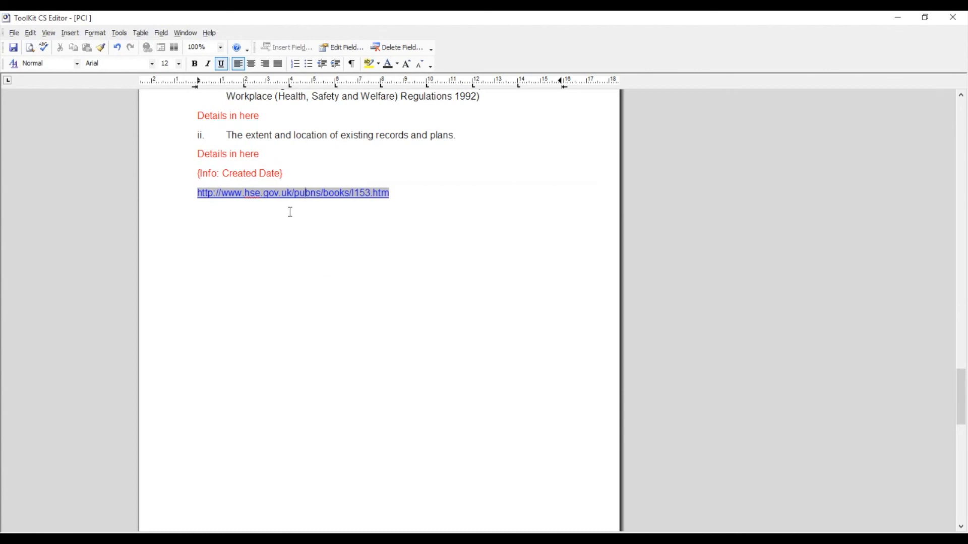
left_click(287, 194)
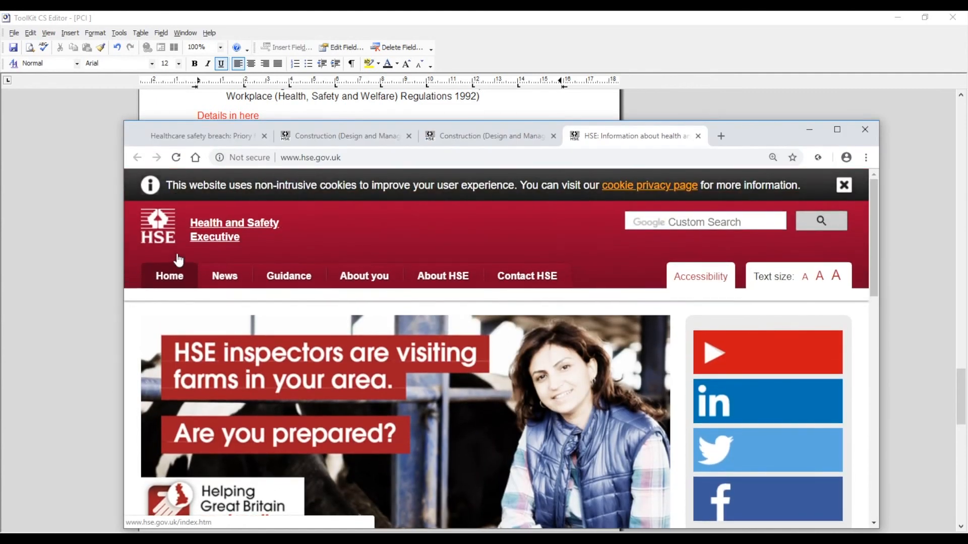
left_click(865, 129)
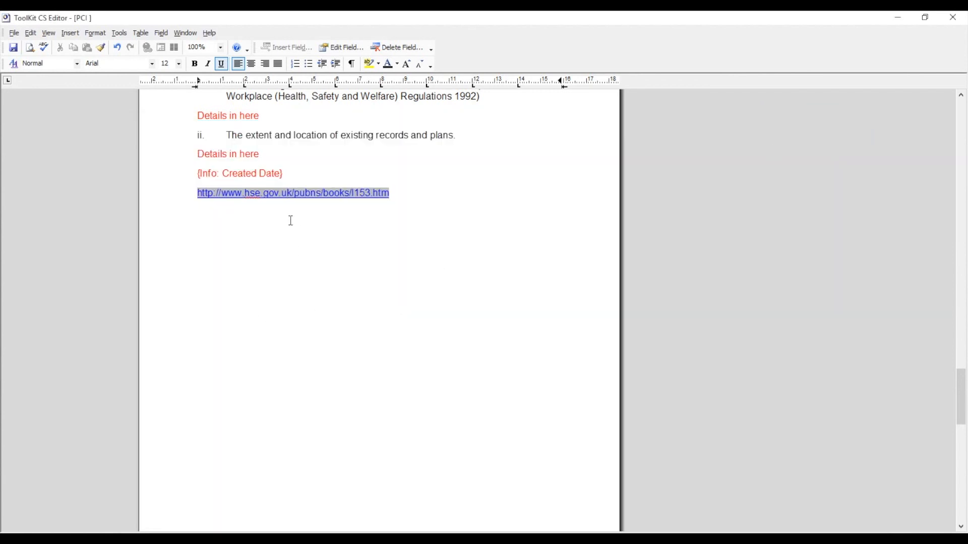